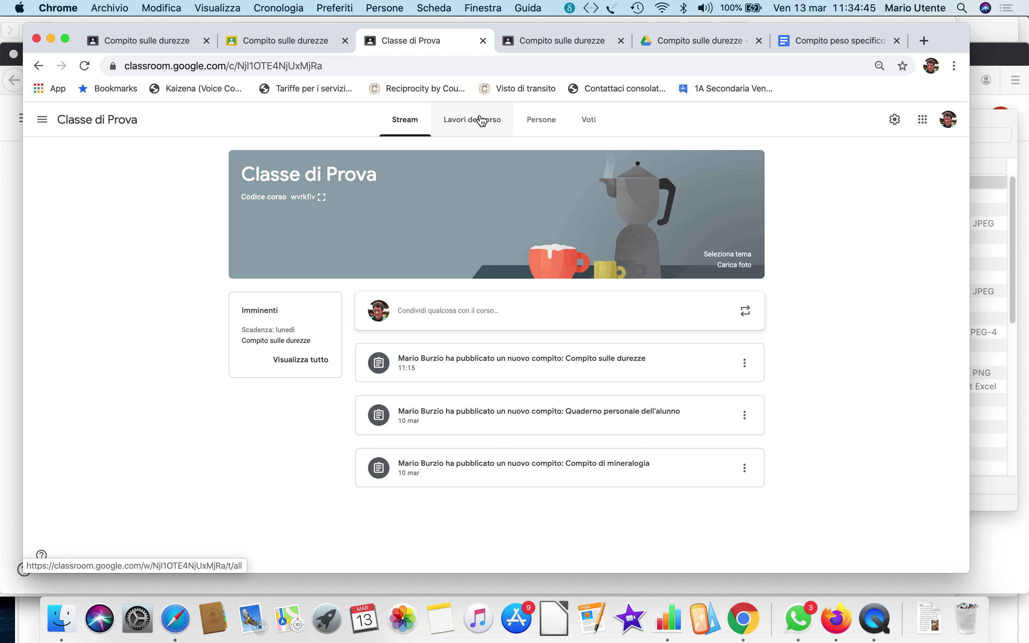
Start a new assignment (Compito) in the coursework of Classe di Prova.
{"action": "left_click", "coordinate": [481, 120]}
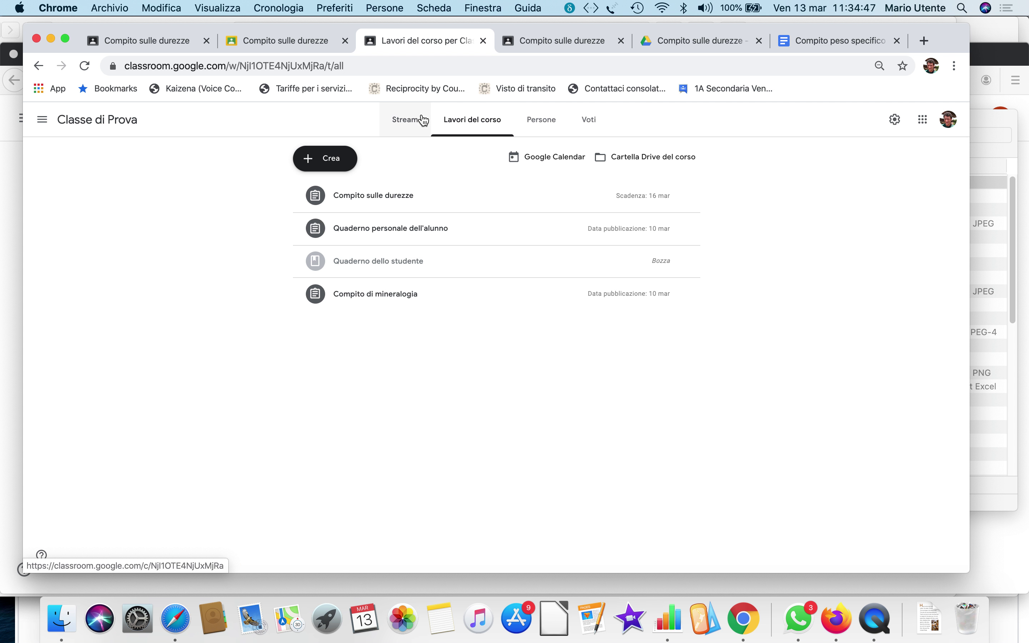
{"action": "left_click", "coordinate": [424, 121]}
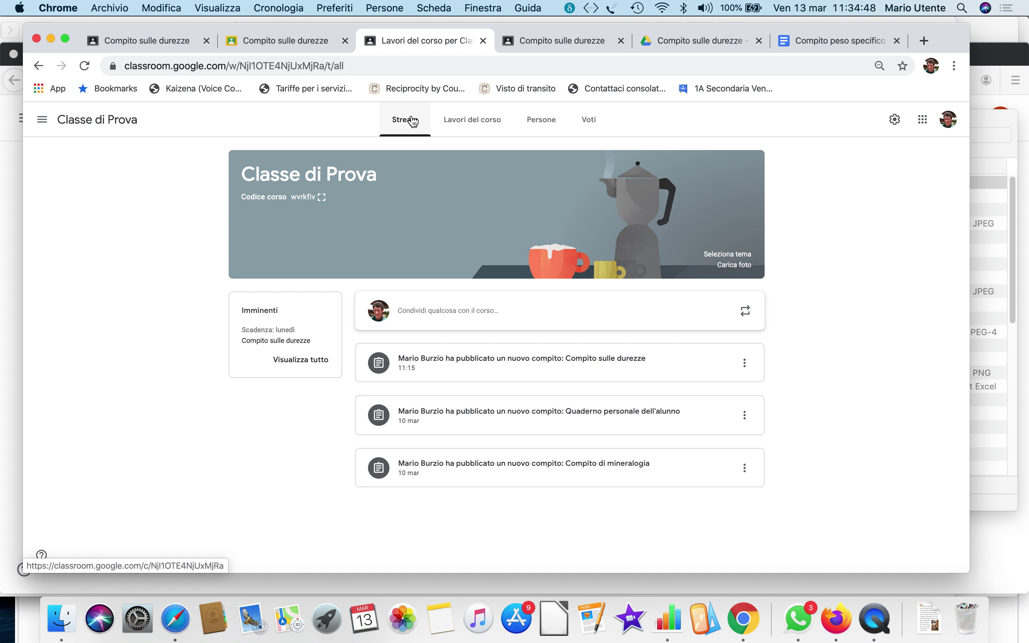
{"action": "left_click", "coordinate": [478, 126]}
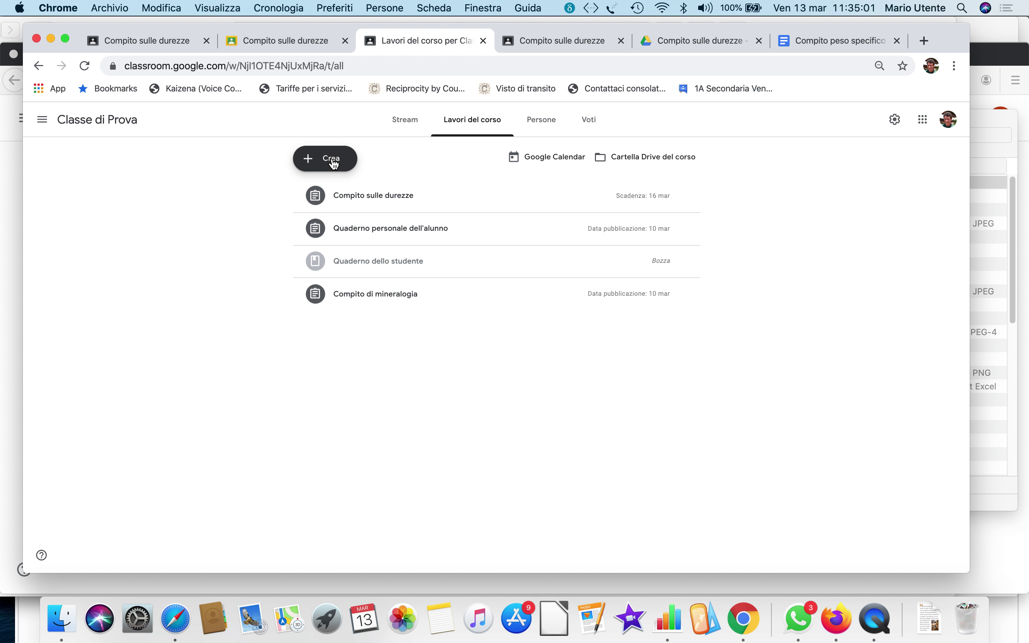
{"action": "left_click", "coordinate": [334, 164]}
{"action": "left_click", "coordinate": [337, 190]}
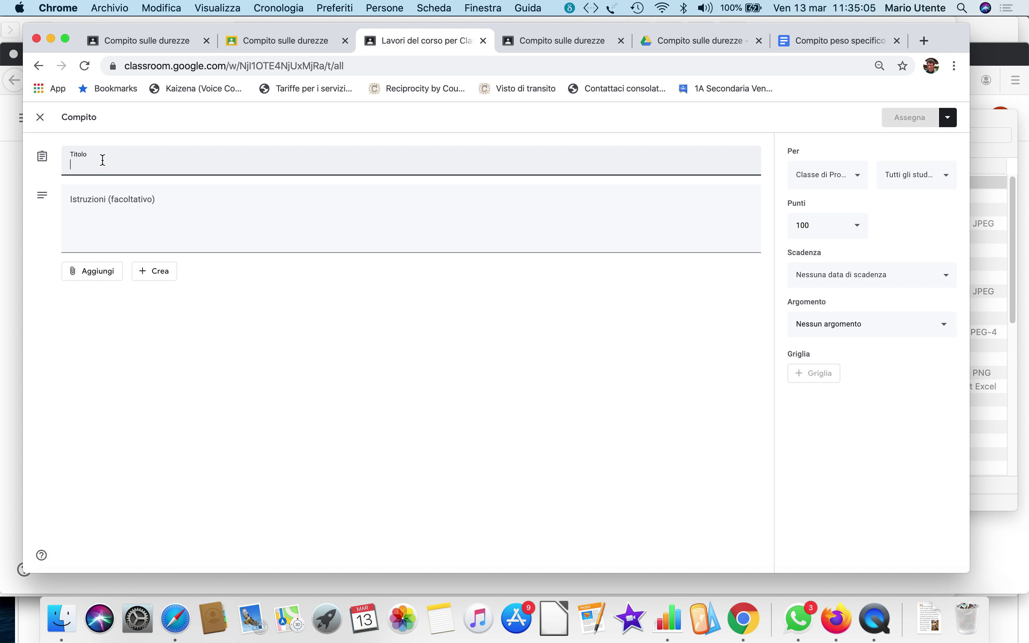
Title the assignment "Peso specifico".
{"action": "type", "text": "Peso"}
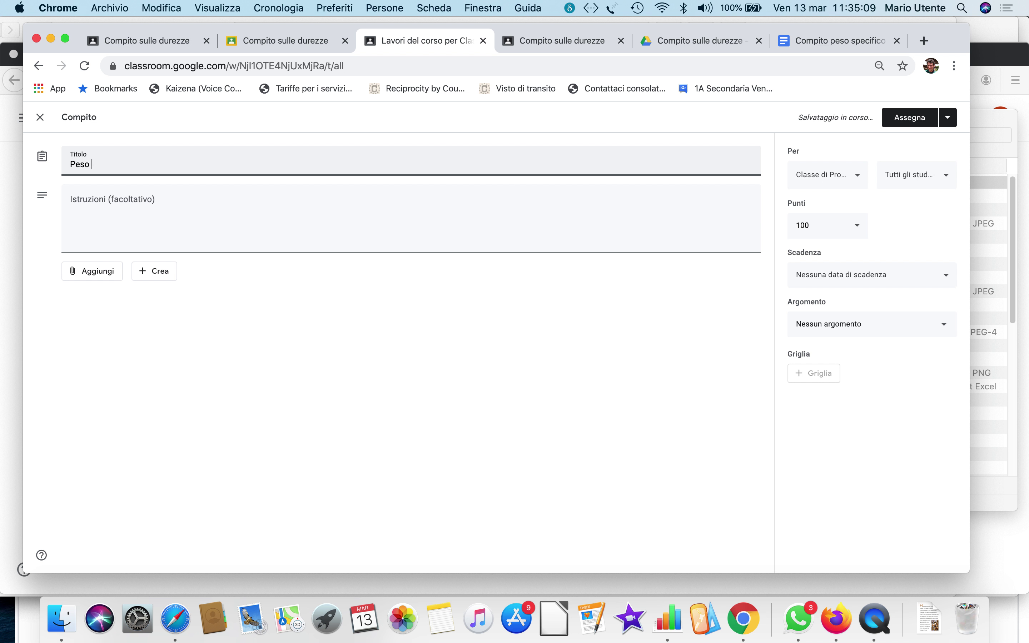
{"action": "type", "text": " spefico"}
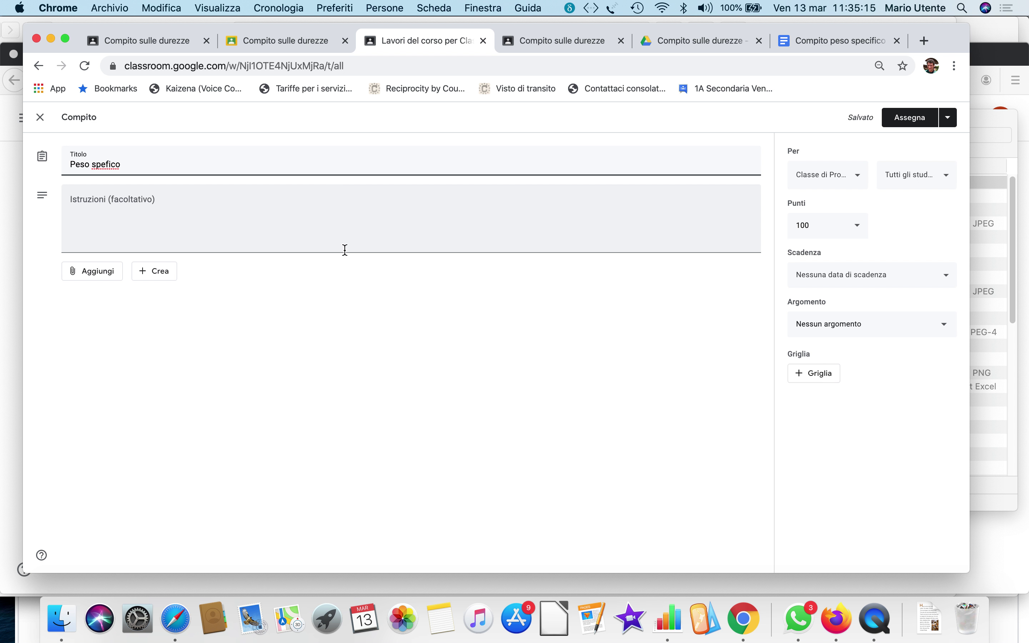
{"action": "left_click", "coordinate": [102, 165]}
{"action": "left_click", "coordinate": [183, 169]}
{"action": "double_click", "coordinate": [94, 165]}
{"action": "type", "text": "specifico"}
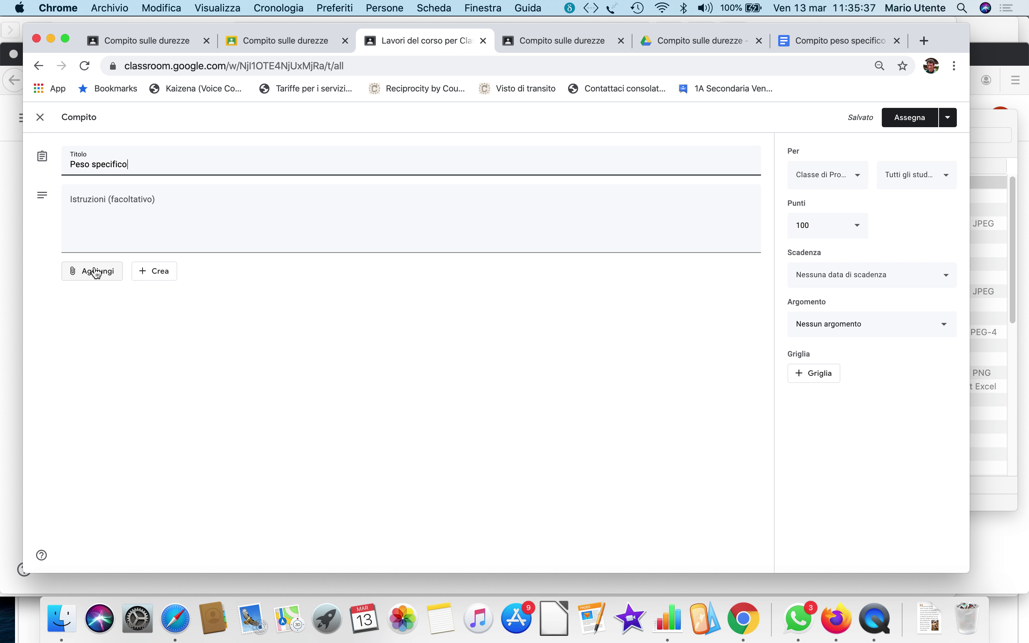
Attach the Google Drive document "Compito peso specifico" to the assignment and have a copy made for each student.
{"action": "left_click", "coordinate": [96, 273]}
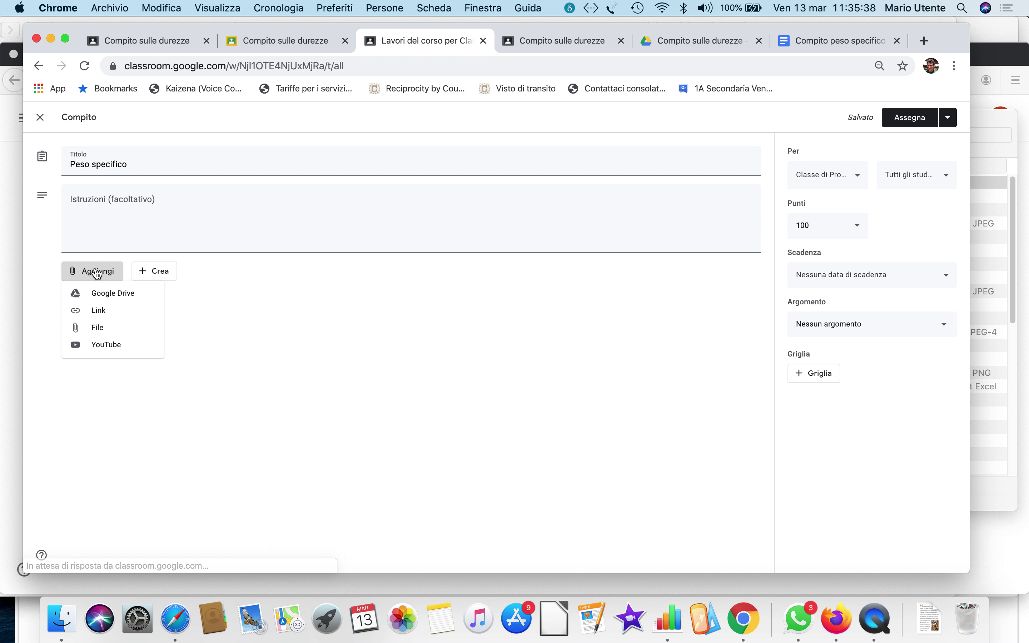
{"action": "left_click", "coordinate": [116, 294]}
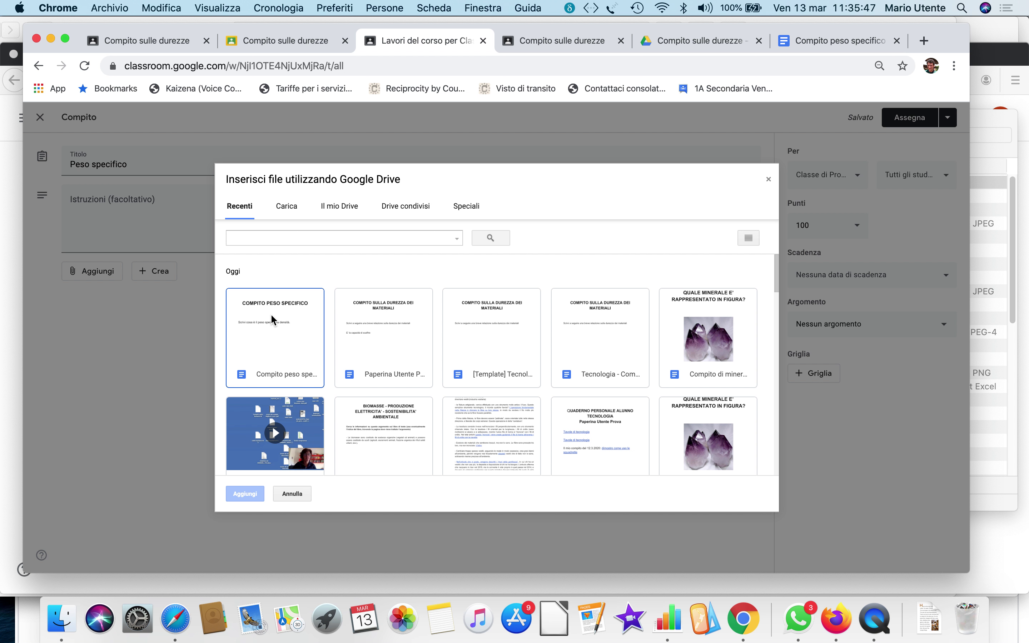
{"action": "left_click", "coordinate": [273, 325]}
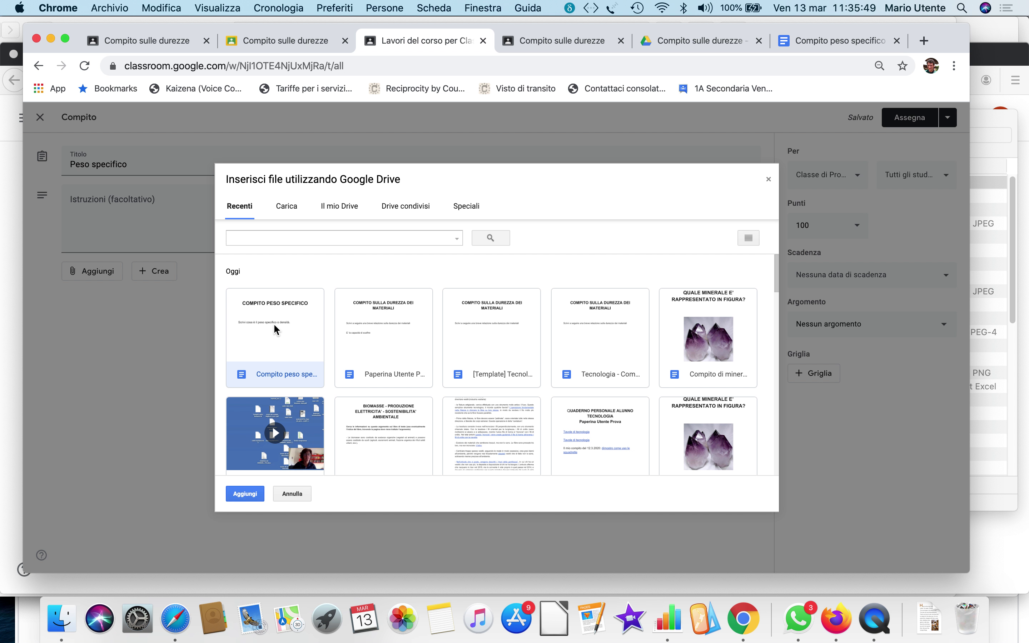
{"action": "double_click", "coordinate": [281, 347]}
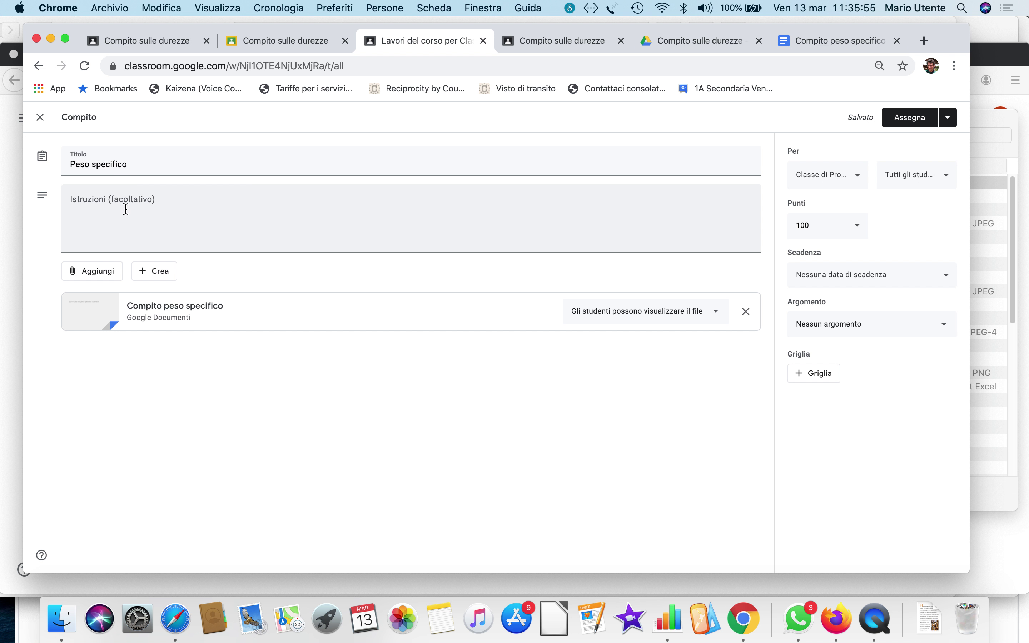
{"action": "left_click", "coordinate": [719, 314]}
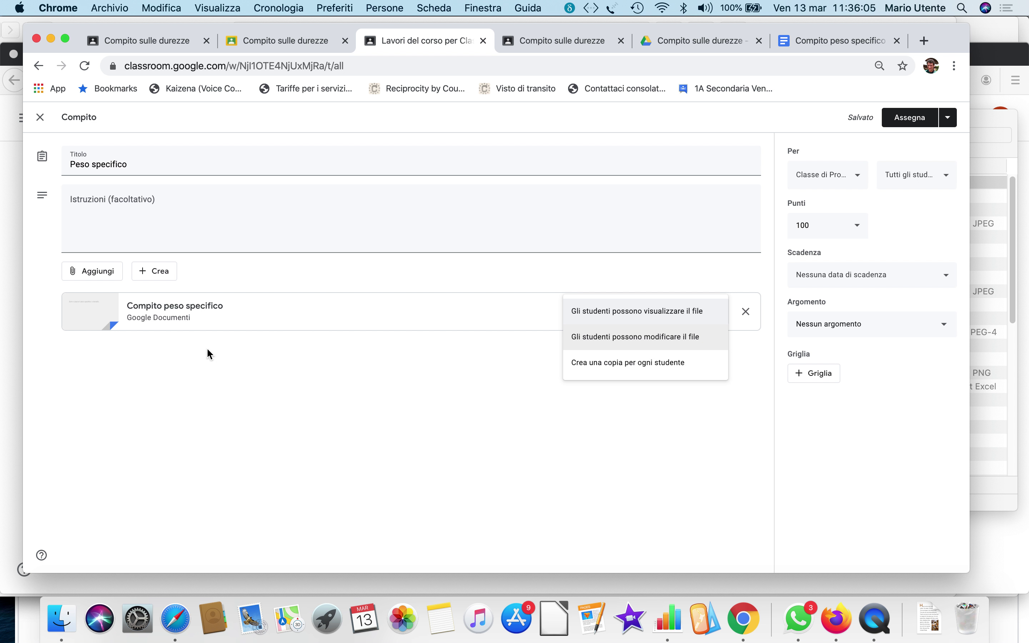
{"action": "left_click", "coordinate": [623, 366]}
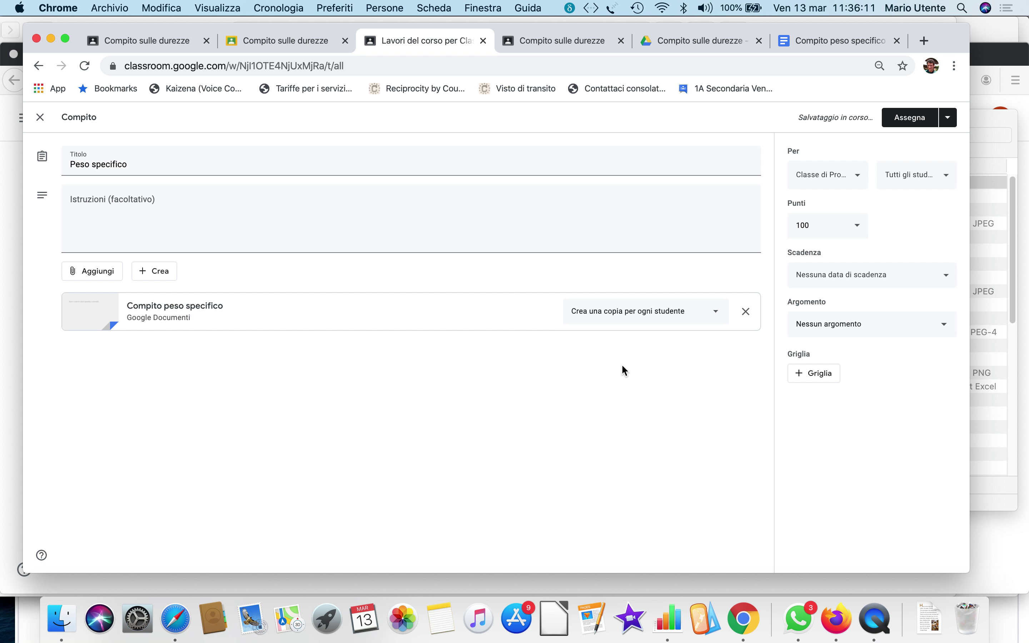
Set the assignment's due date to 15 mar 2020 and assign it to the class.
{"action": "left_click", "coordinate": [872, 275]}
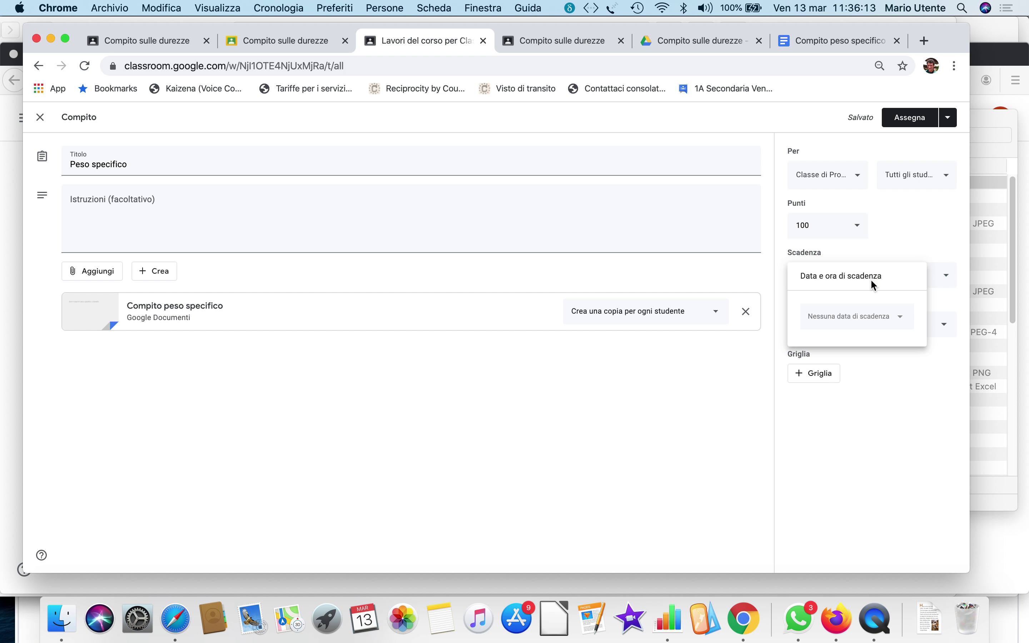
{"action": "left_click", "coordinate": [878, 320]}
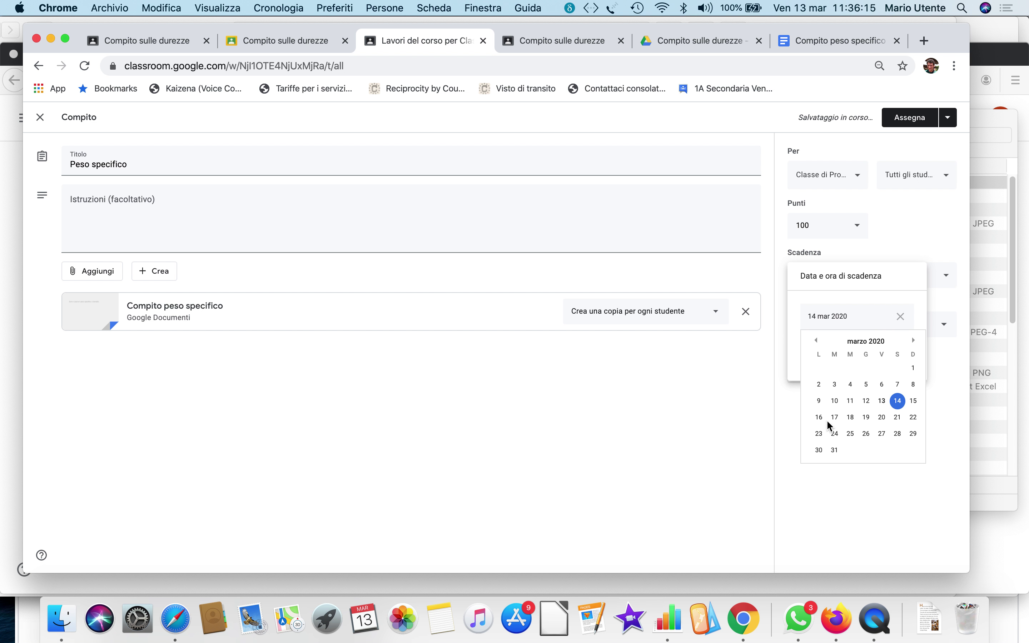
{"action": "left_click", "coordinate": [914, 400]}
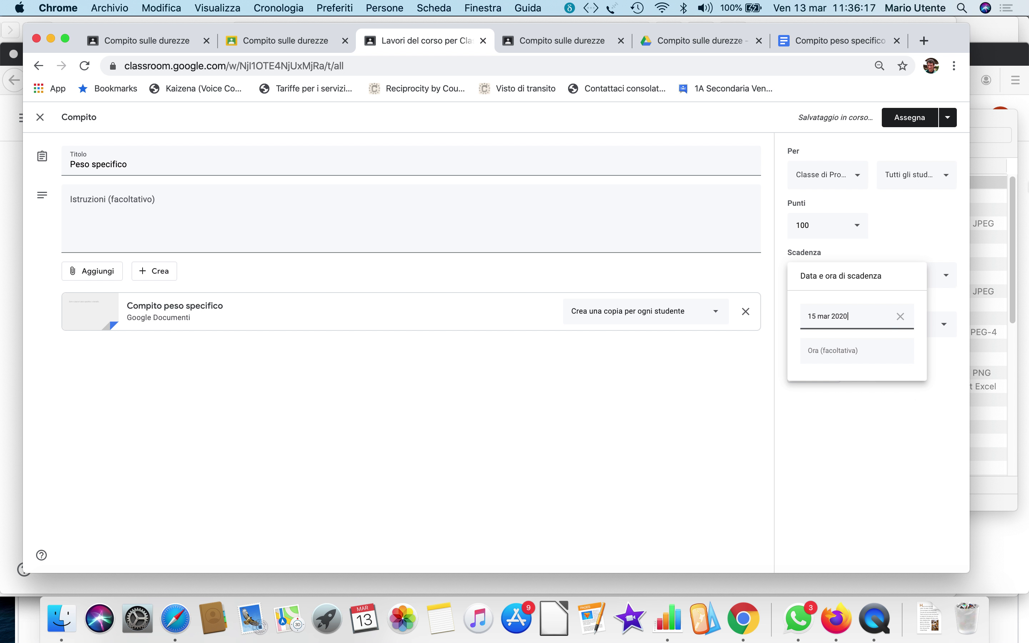
{"action": "left_click", "coordinate": [906, 119]}
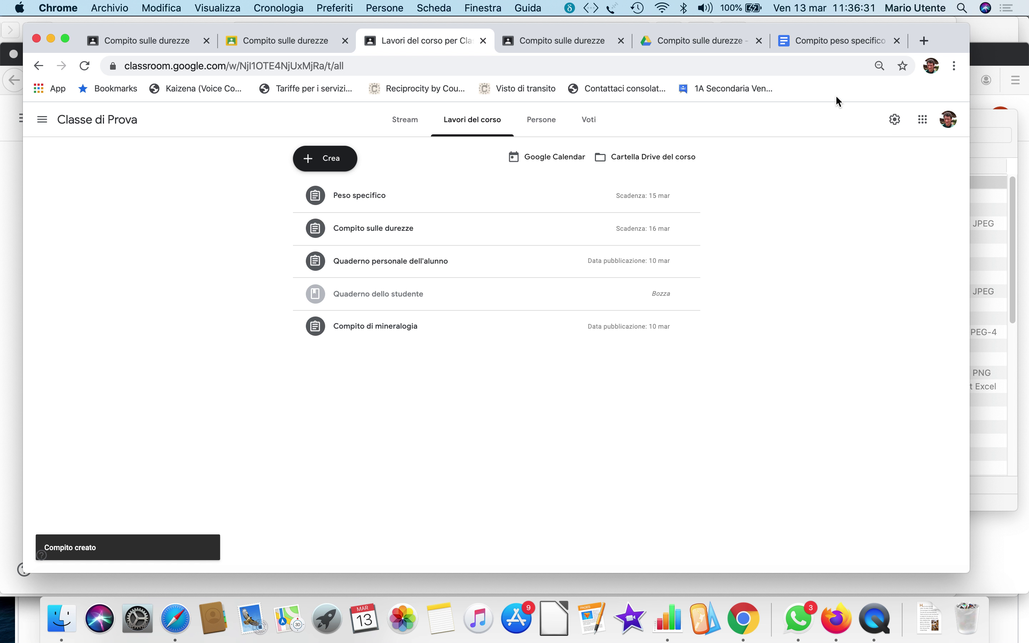
Check the details of the published Peso specifico assignment in the coursework list.
{"action": "left_click", "coordinate": [367, 196]}
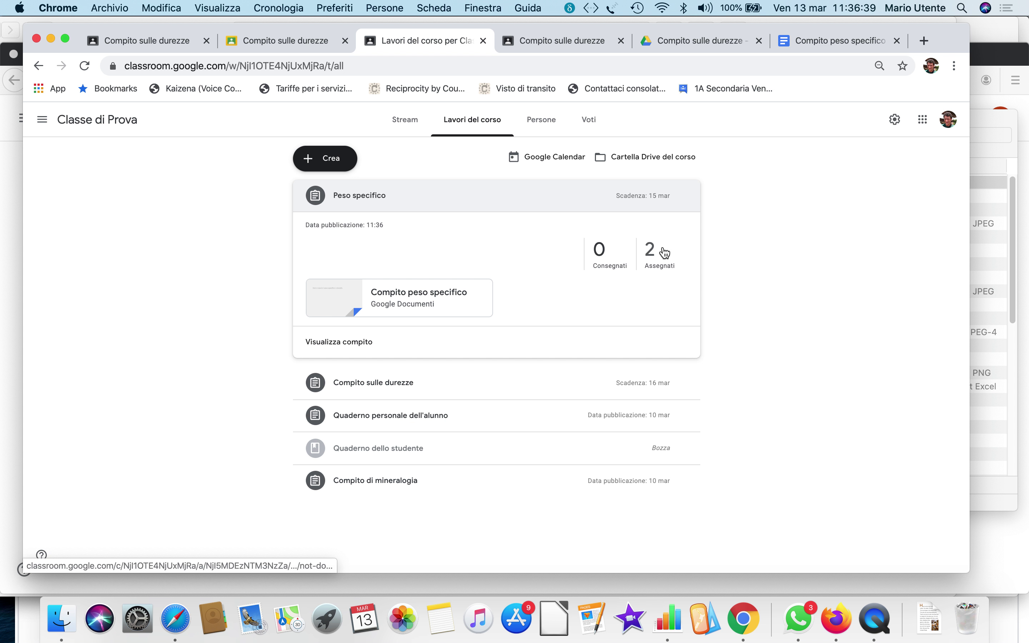
{"action": "left_click", "coordinate": [381, 201]}
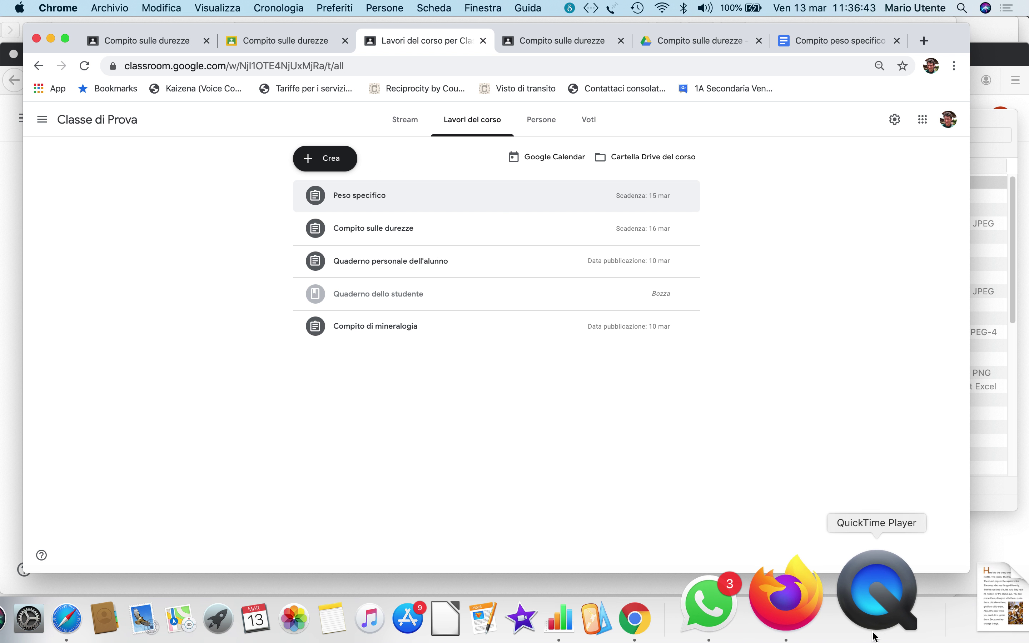
Switch to the student's session in Firefox and open the student's copy of the Peso specifico document from the Classe di Prova coursework.
{"action": "left_click", "coordinate": [845, 604]}
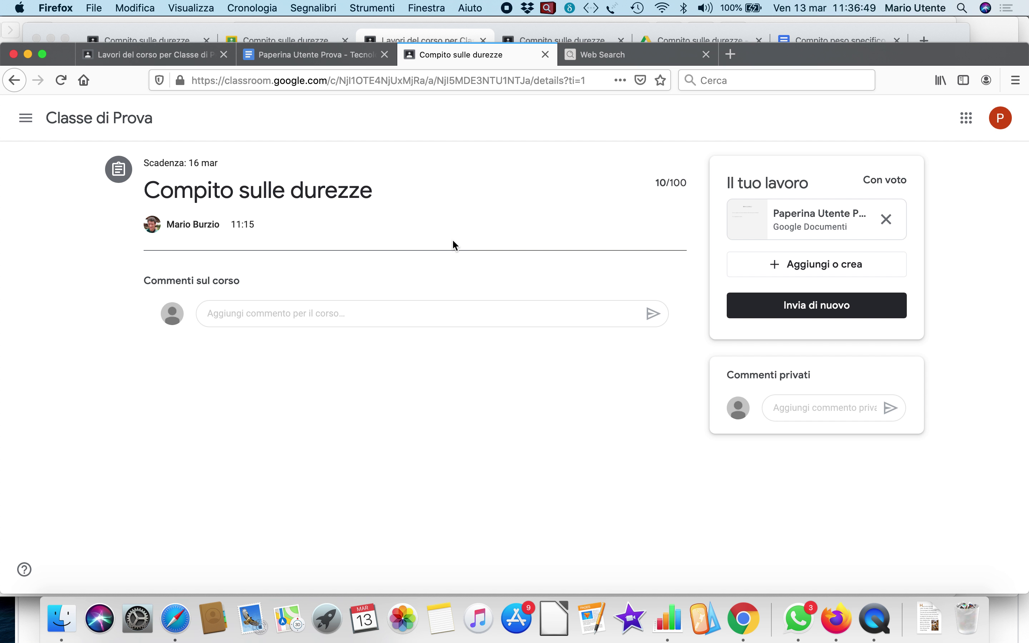
{"action": "left_click", "coordinate": [966, 120]}
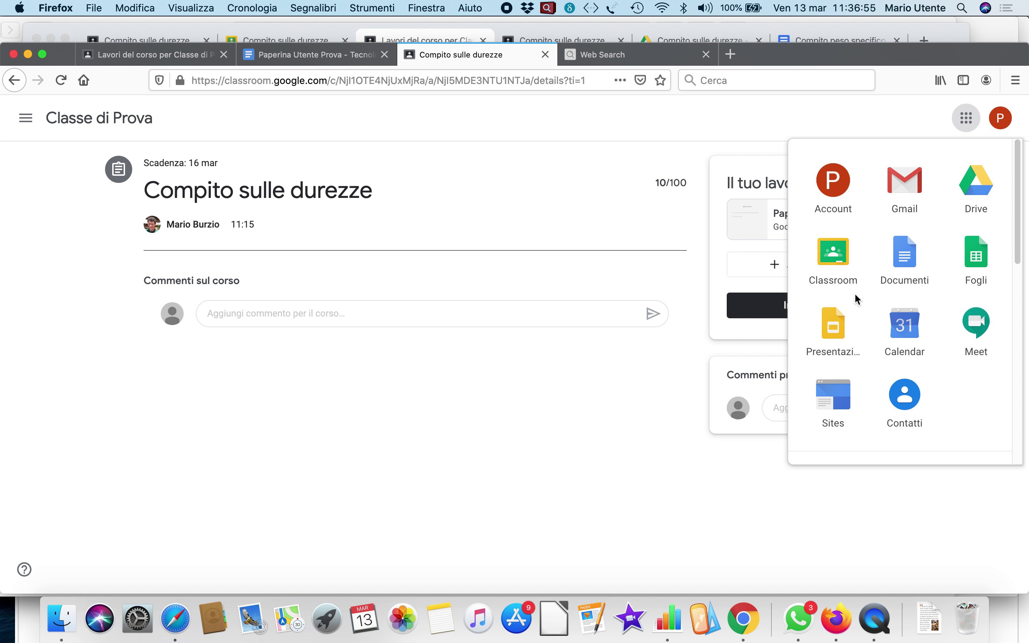
{"action": "left_click", "coordinate": [842, 264]}
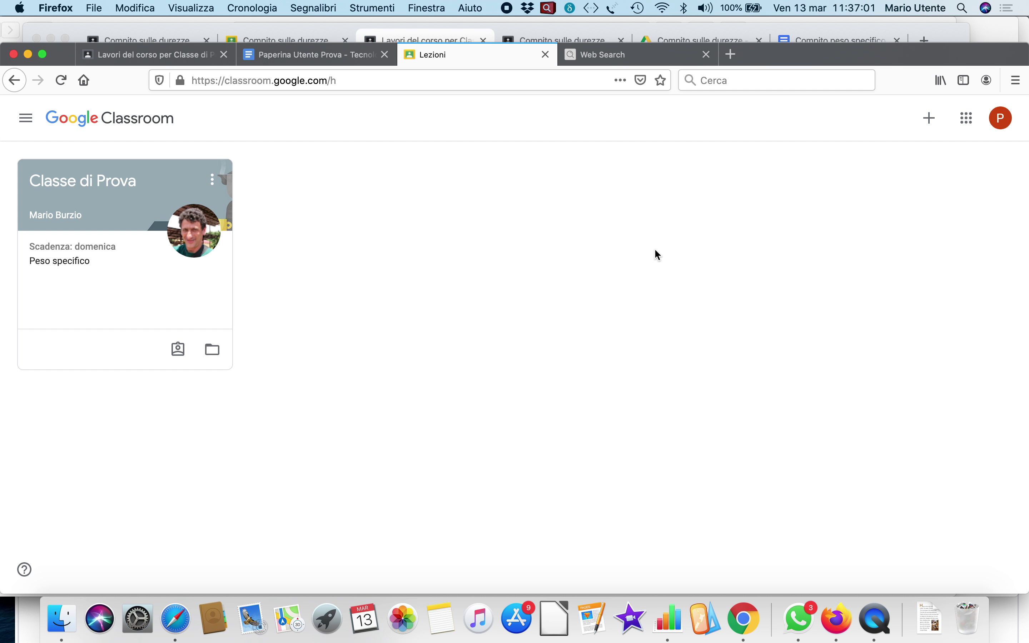
{"action": "left_click", "coordinate": [76, 186]}
{"action": "left_click", "coordinate": [85, 241]}
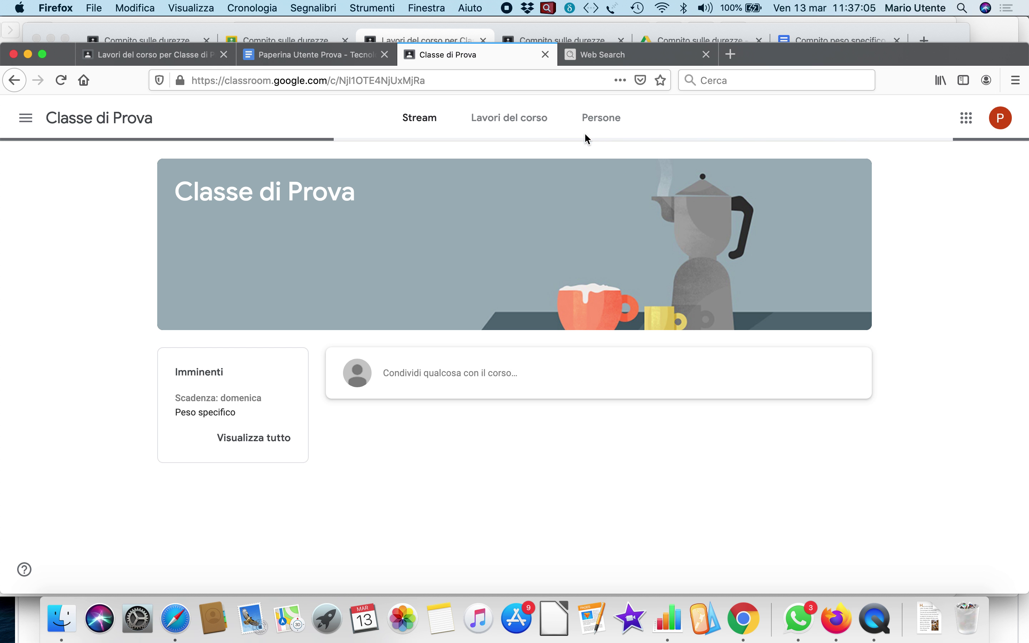
{"action": "left_click", "coordinate": [532, 132]}
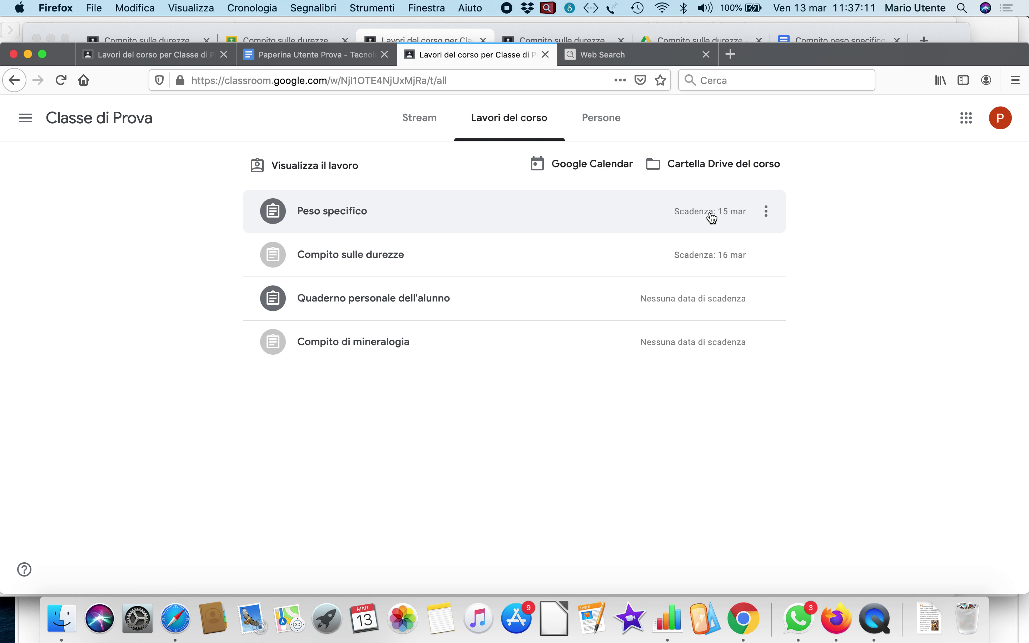
{"action": "left_click", "coordinate": [351, 214]}
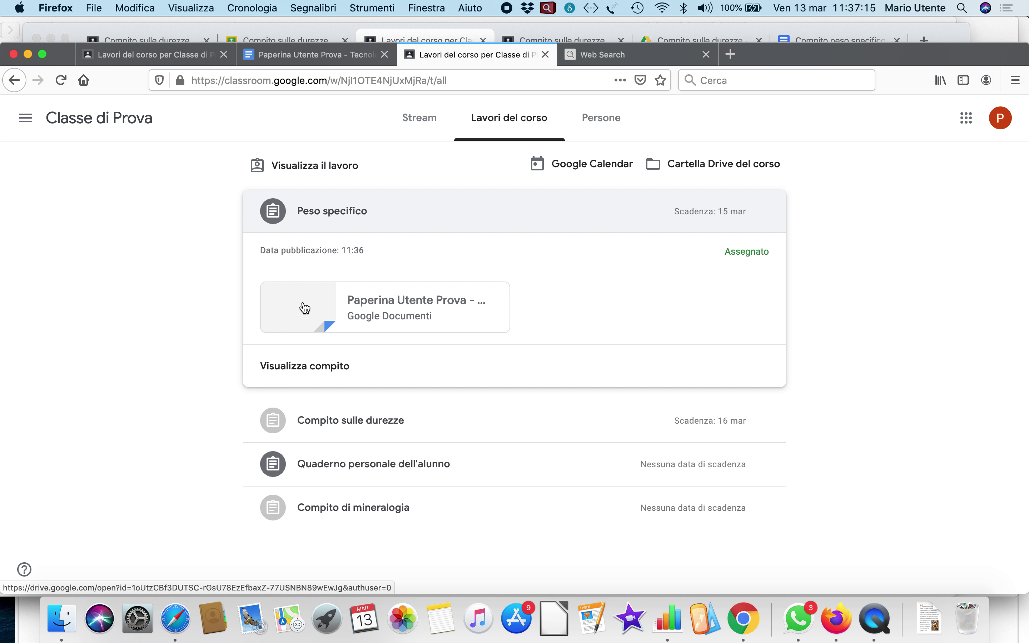
{"action": "left_click", "coordinate": [288, 303]}
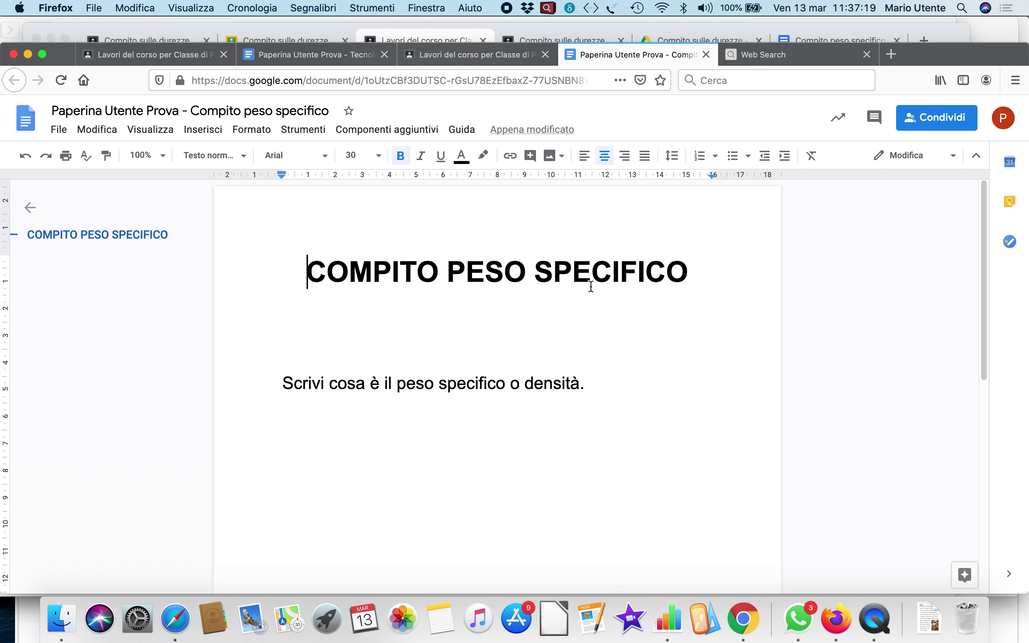
Write the answer "Il PS è il peso per unità di volu" two lines below the question about specific weight.
{"action": "double_click", "coordinate": [613, 390]}
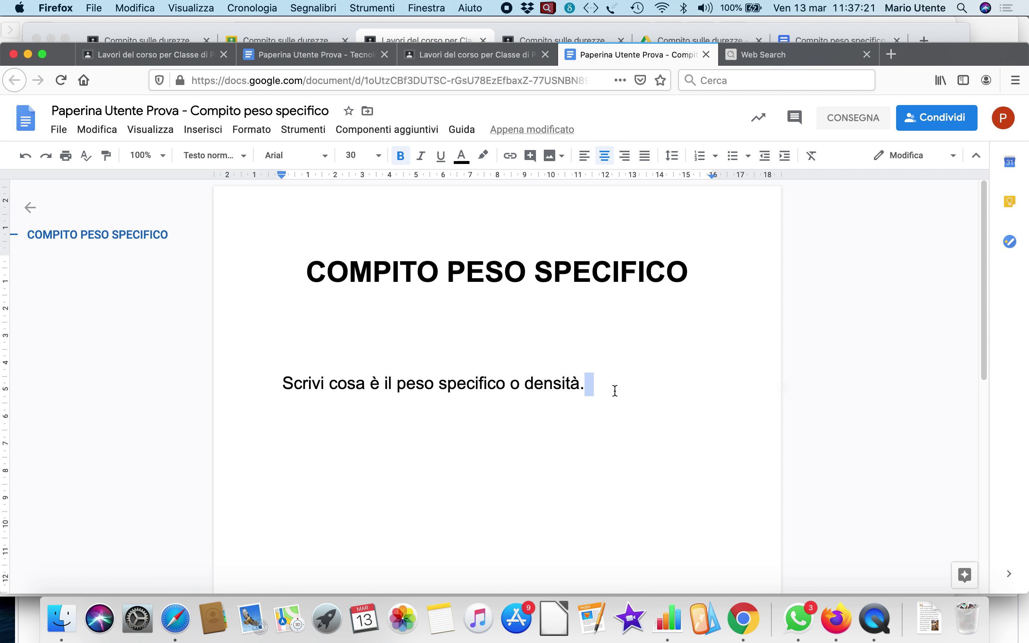
{"action": "left_click", "coordinate": [614, 389]}
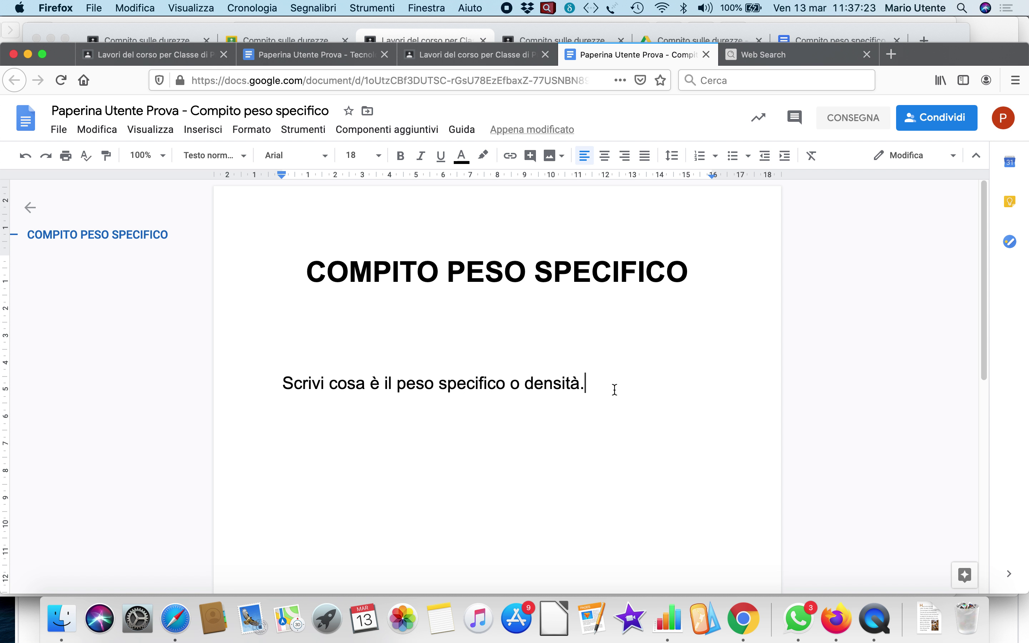
{"action": "key", "text": "Return"}
{"action": "key", "text": "Return"}
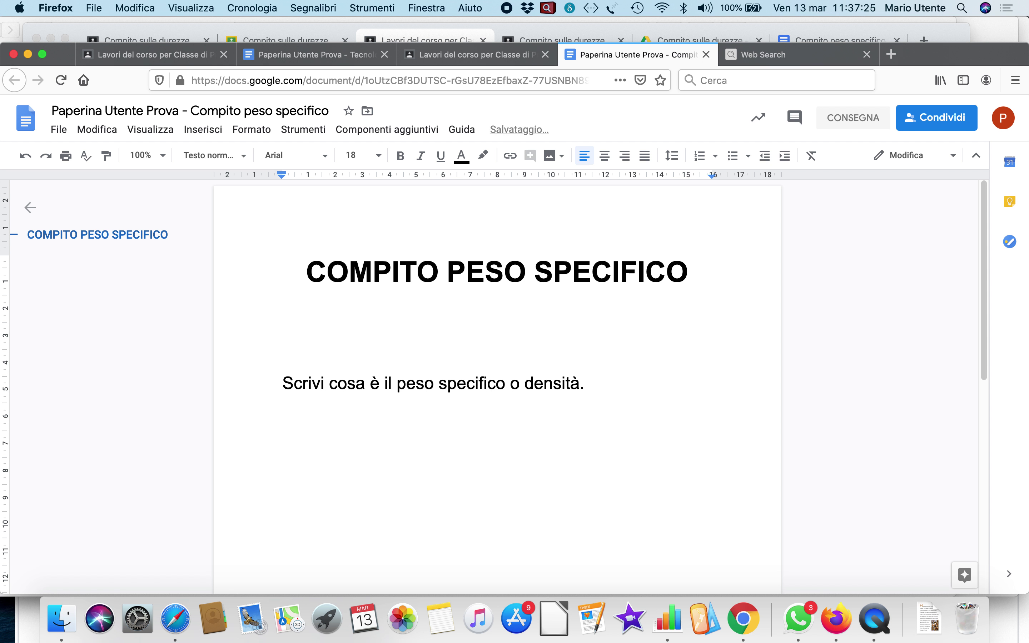
{"action": "type", "text": "IL"}
{"action": "key", "text": "BackSpace"}
{"action": "type", "text": "l PS è"}
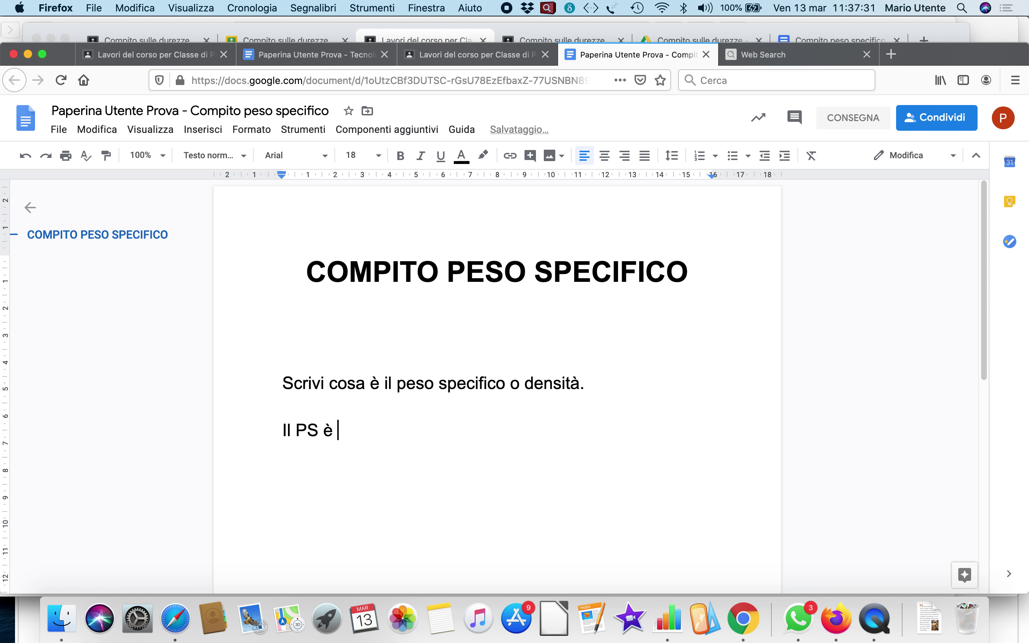
{"action": "type", "text": " il peso per uni"}
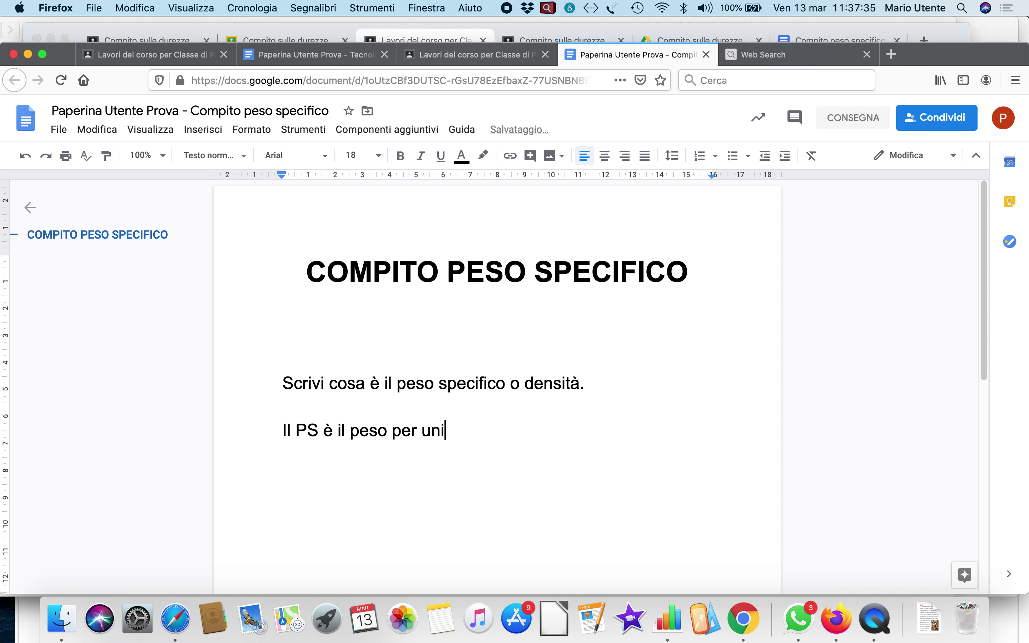
{"action": "type", "text": "tà di volu"}
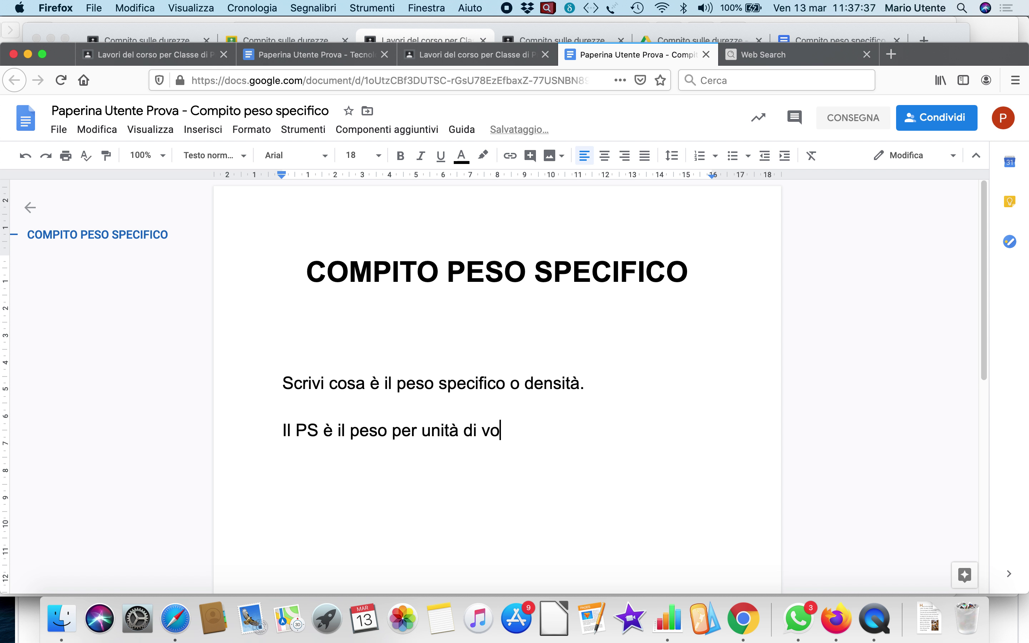